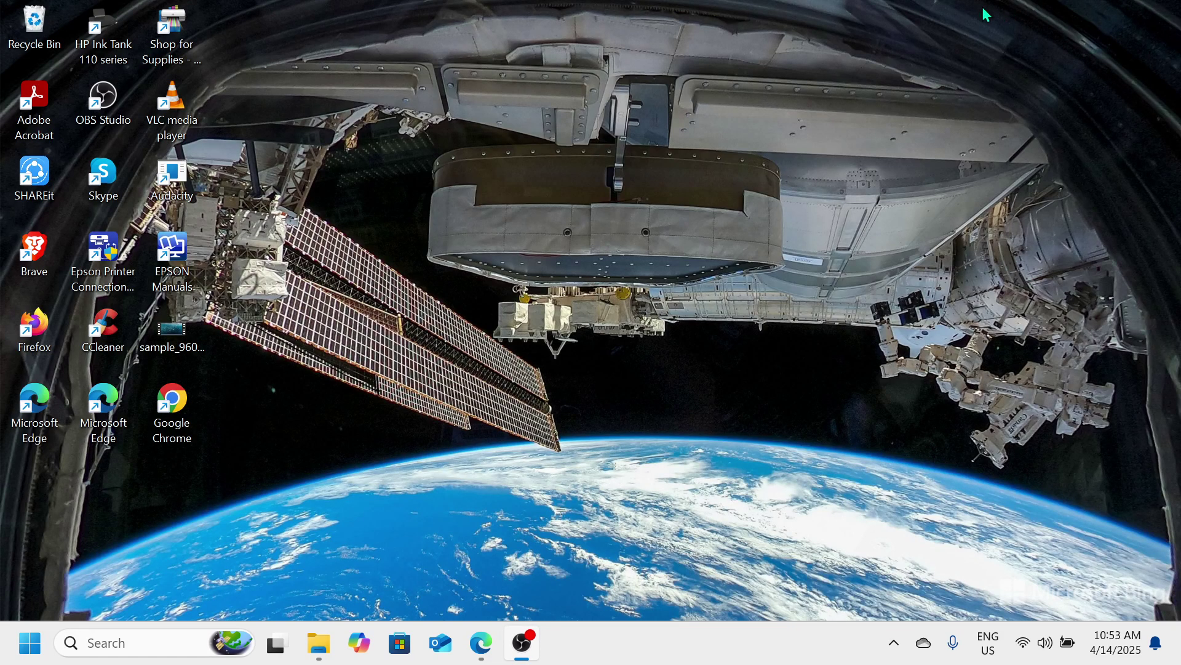
# Search Windows for "windows fea" and open Turn Windows features on or off
pyautogui.click(949, 20)
pyautogui.click(109, 650)
pyautogui.write('wi')
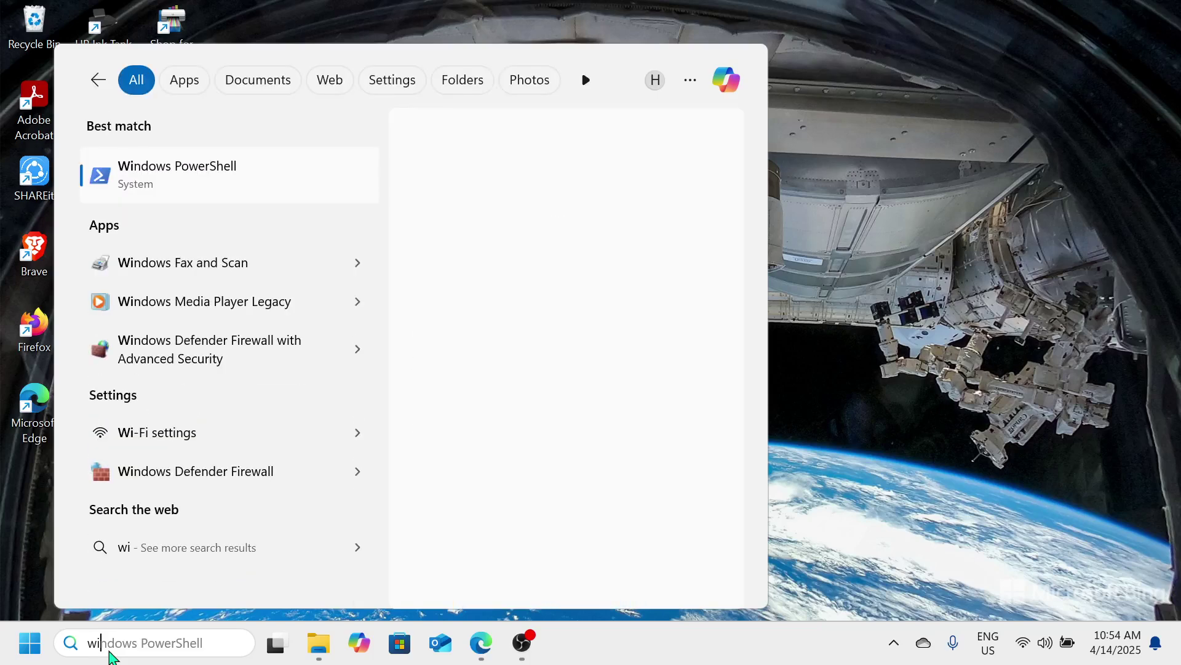
pyautogui.write('ndows')
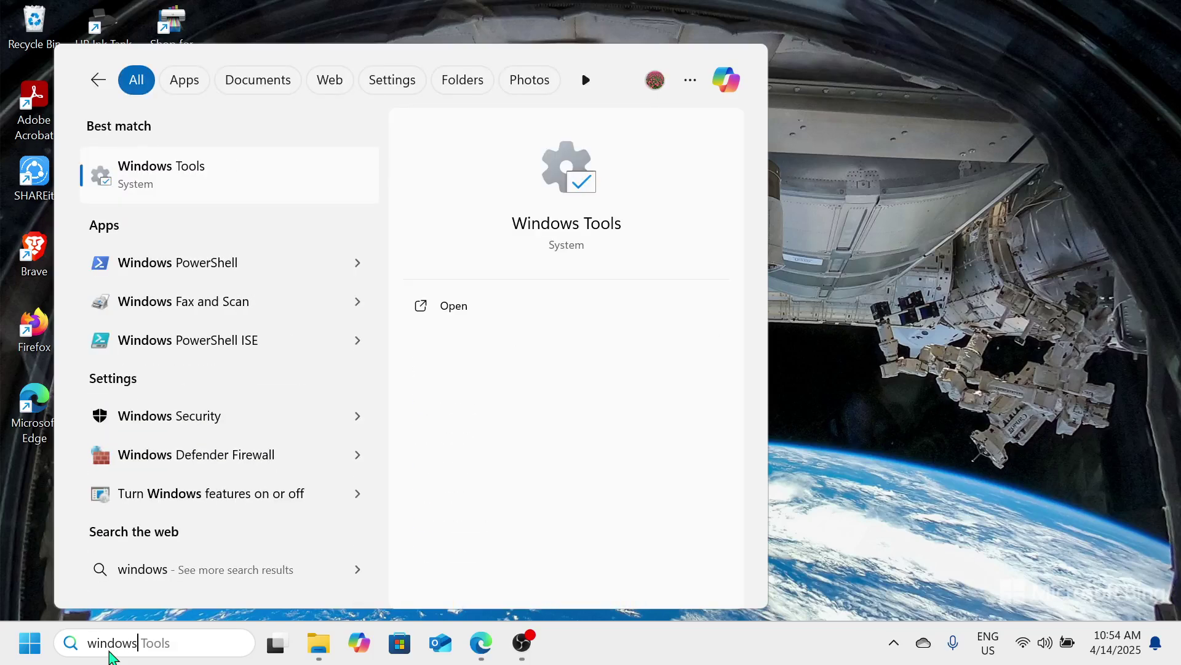
pyautogui.write(' fea')
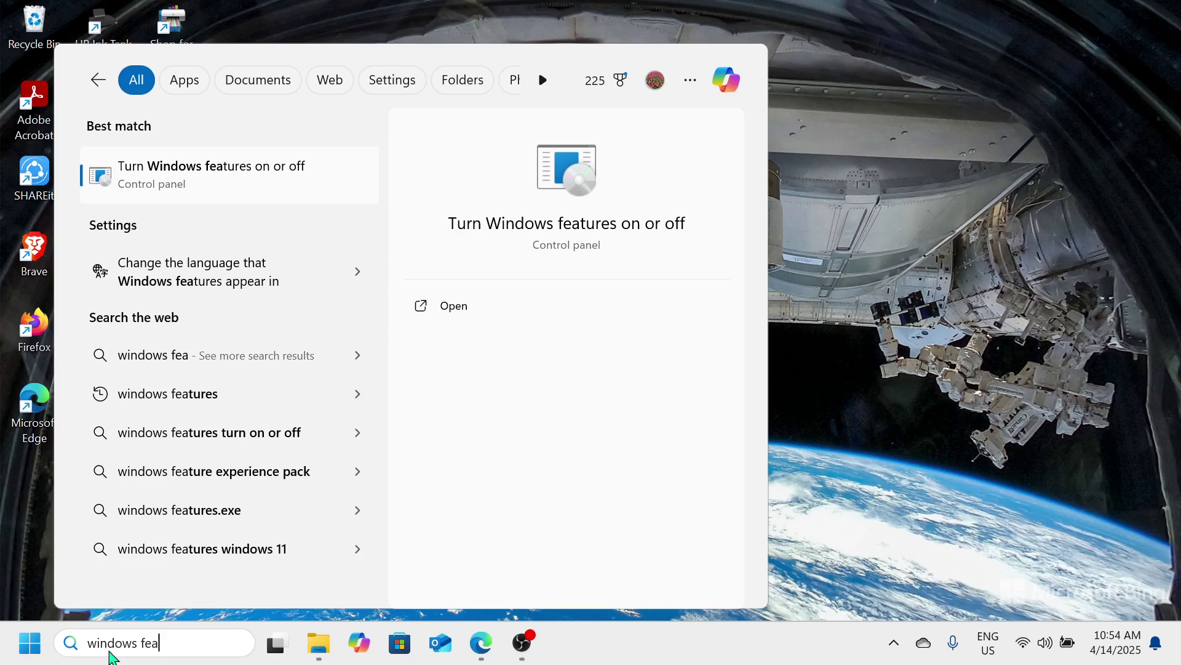
pyautogui.click(330, 190)
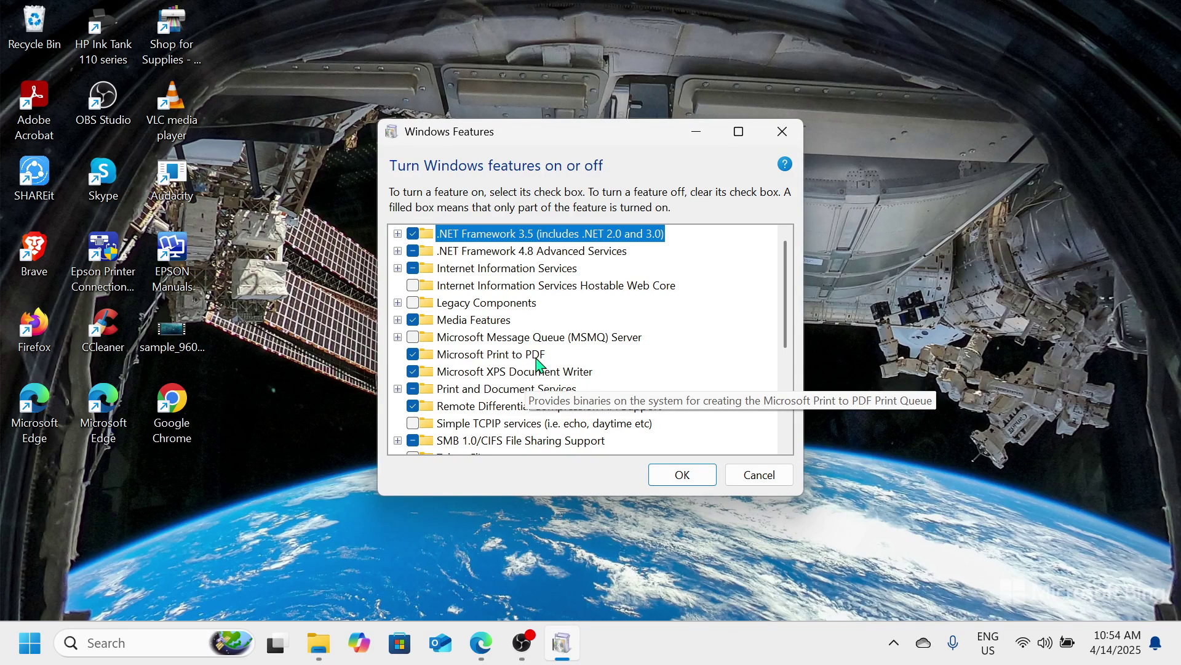
# Turn the Microsoft Print to PDF feature off and back on, and confirm the Windows features
pyautogui.click(413, 358)
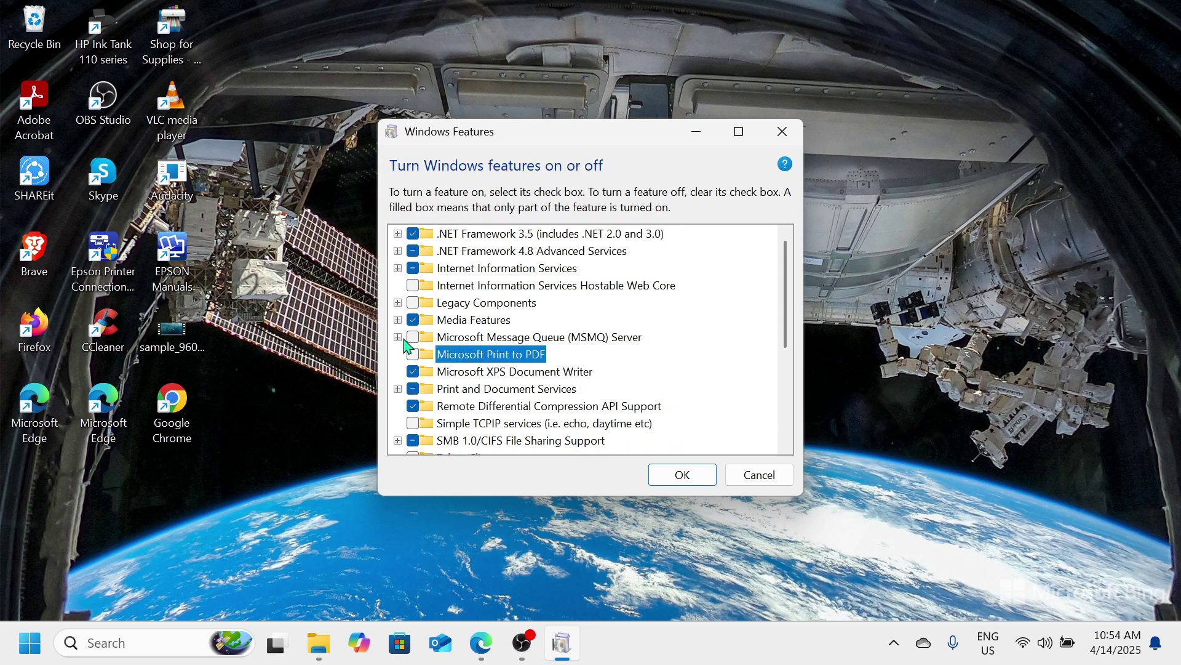
pyautogui.click(416, 356)
pyautogui.click(678, 480)
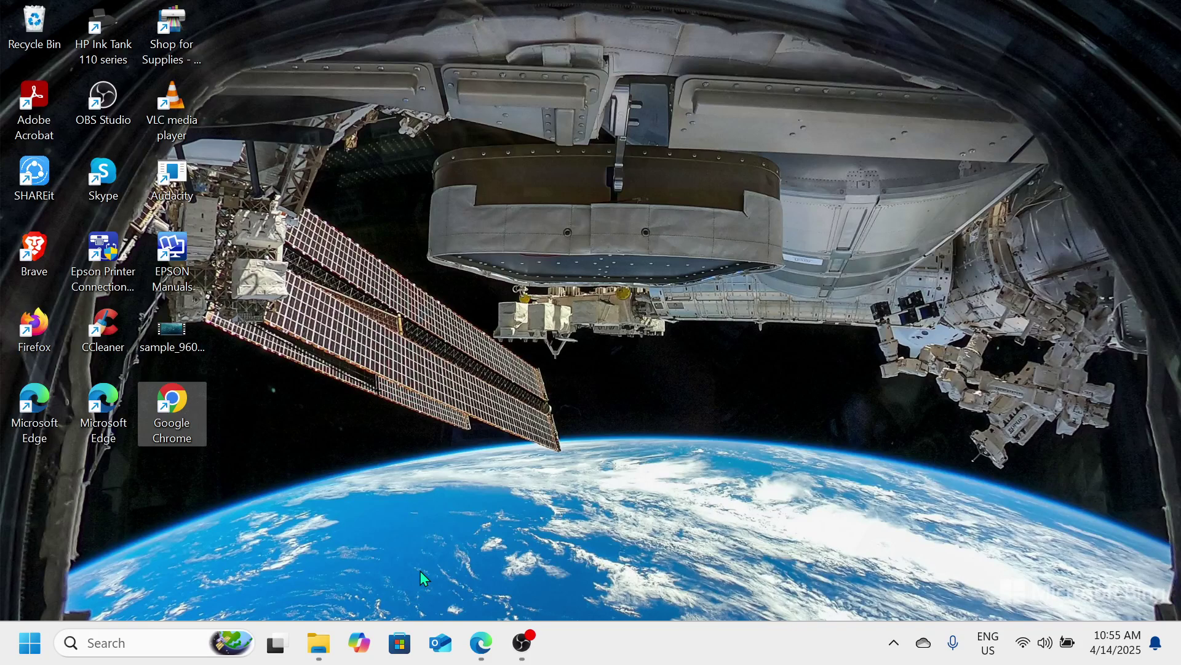
# Reopen the Windows features list and clear Microsoft Print to PDF, closing the dialog without applying the change
pyautogui.click(89, 639)
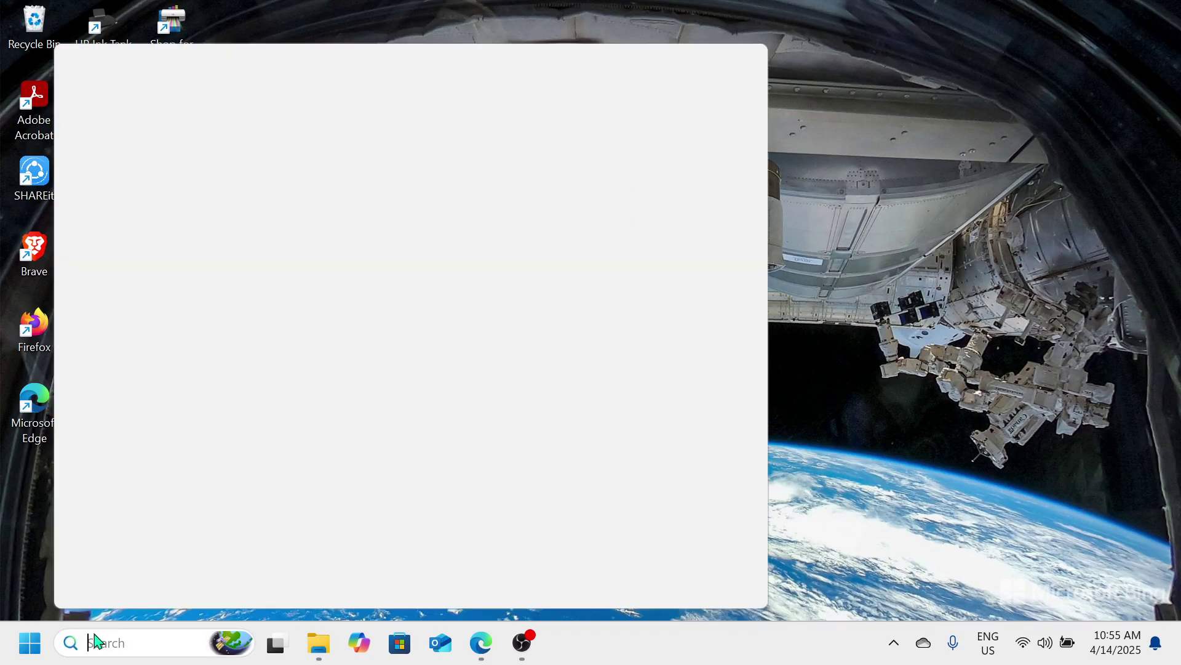
pyautogui.click(234, 121)
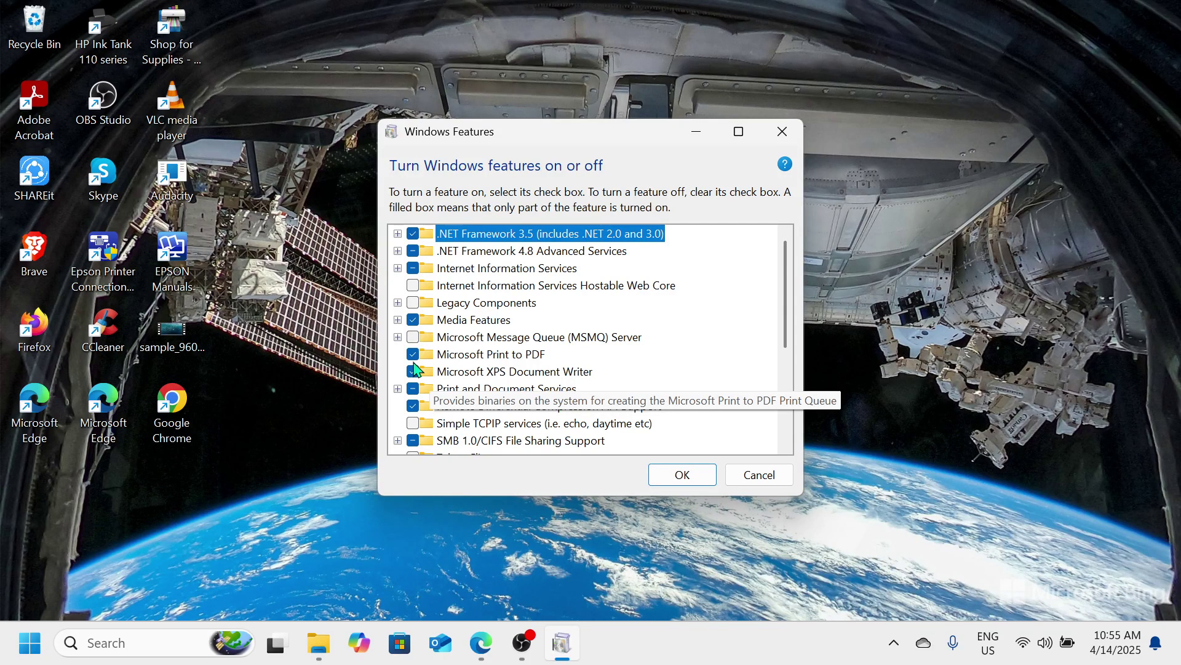
pyautogui.click(414, 361)
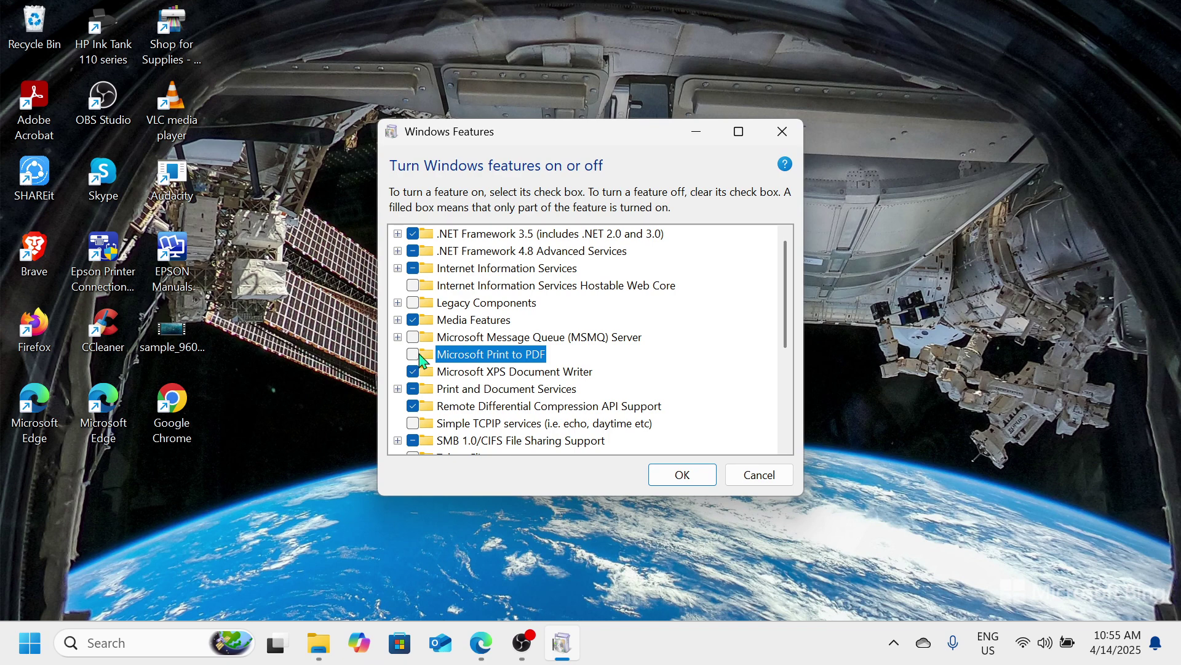
pyautogui.click(788, 136)
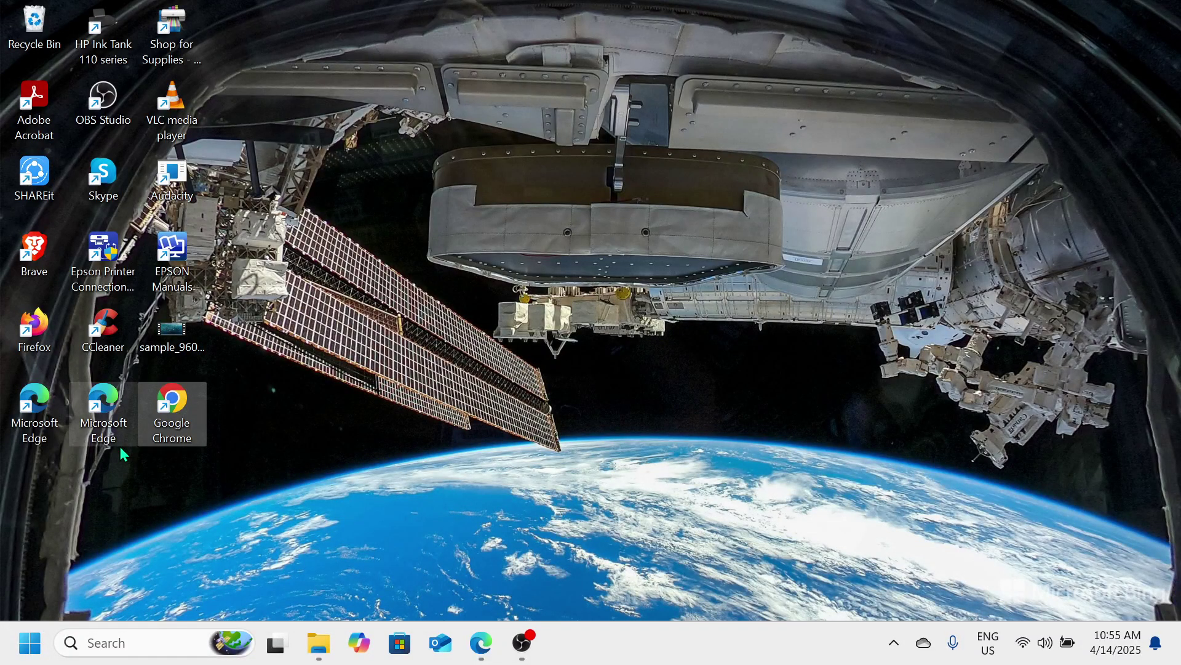
# Search Windows for the printer settings, open Printers & scanners, and look through the device list for Microsoft Print to PDF
pyautogui.click(93, 645)
pyautogui.write('p')
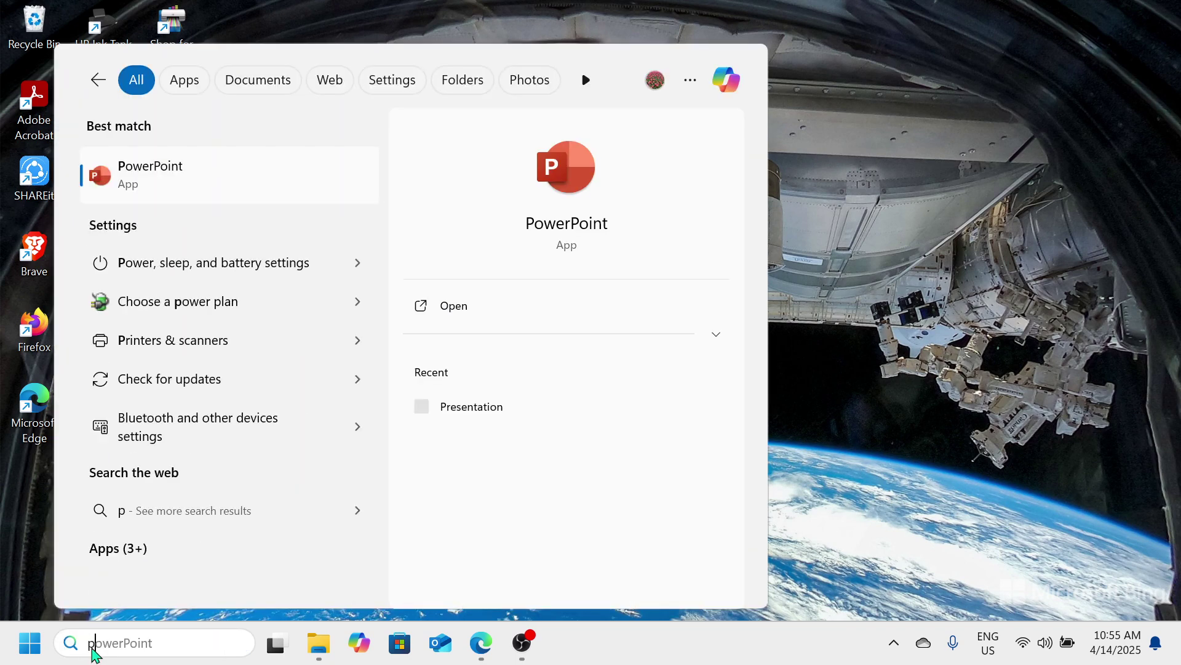
pyautogui.write('inter')
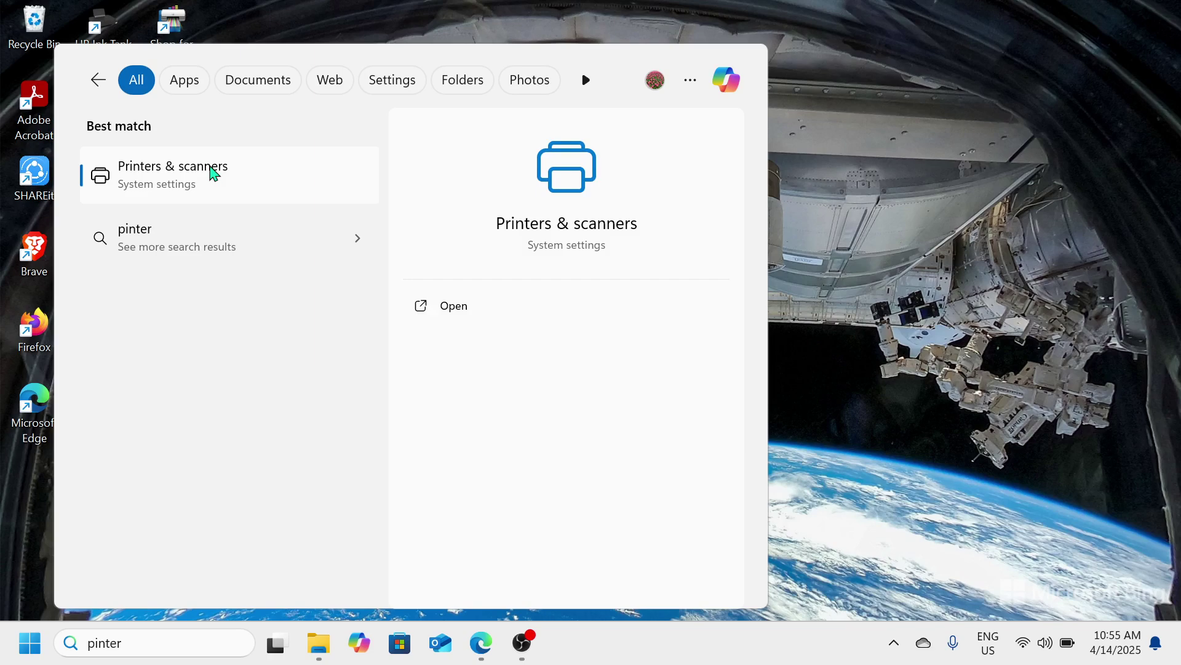
pyautogui.click(212, 172)
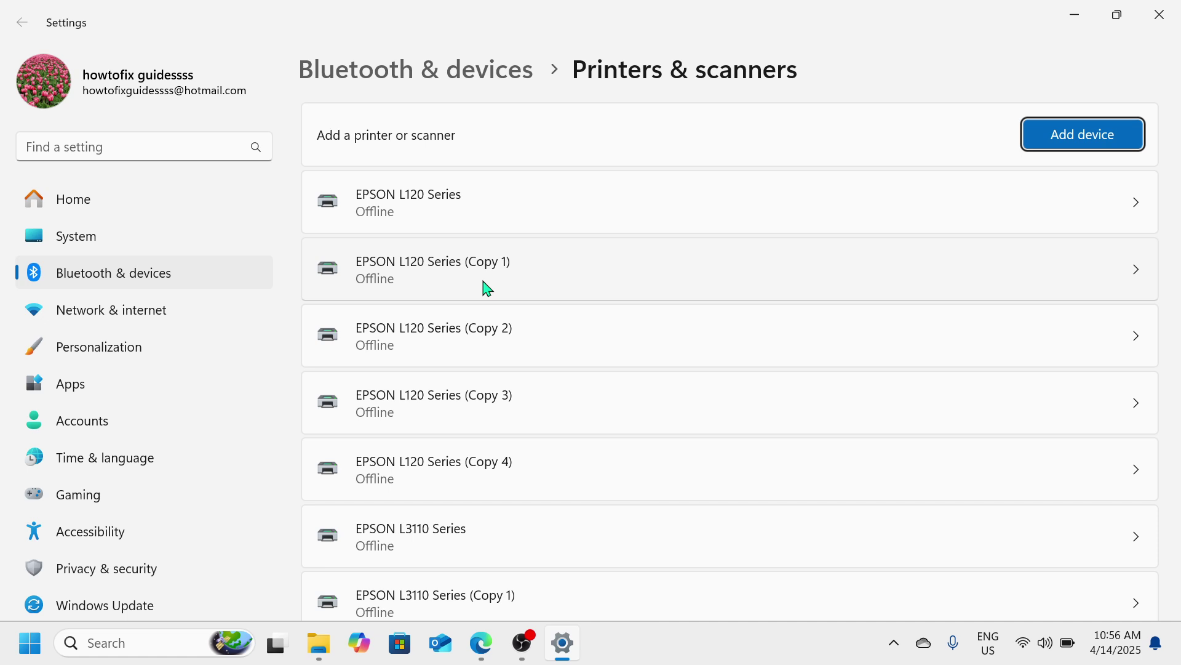
pyautogui.scroll(-2, 488, 288)
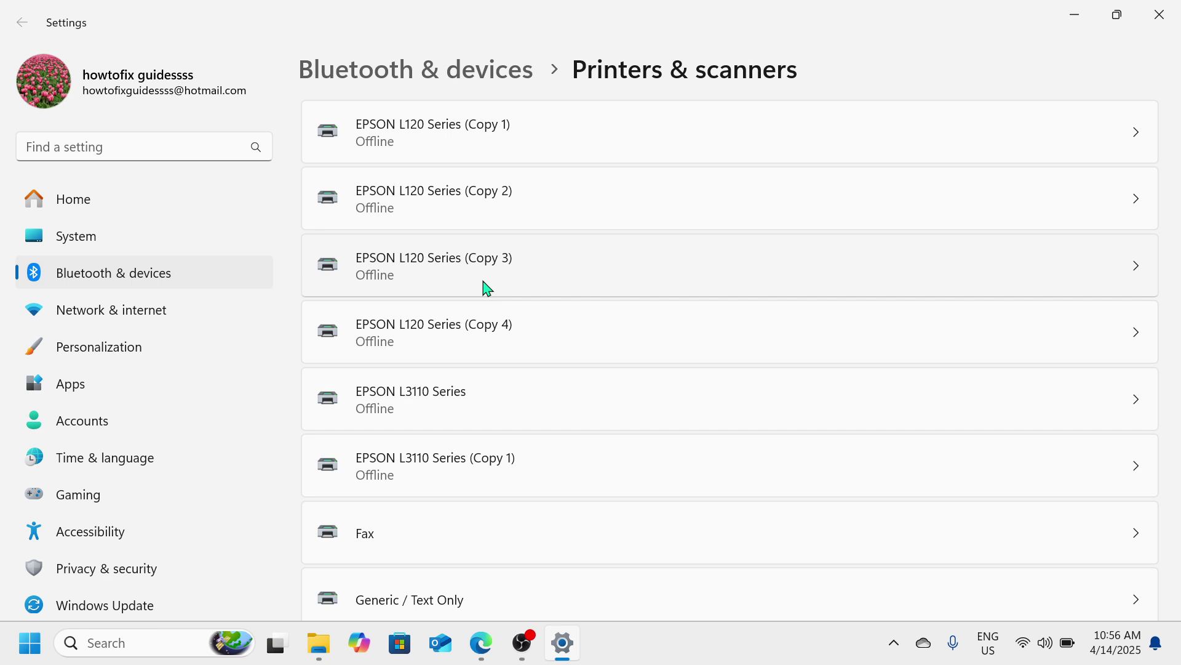
pyautogui.scroll(-4, 487, 288)
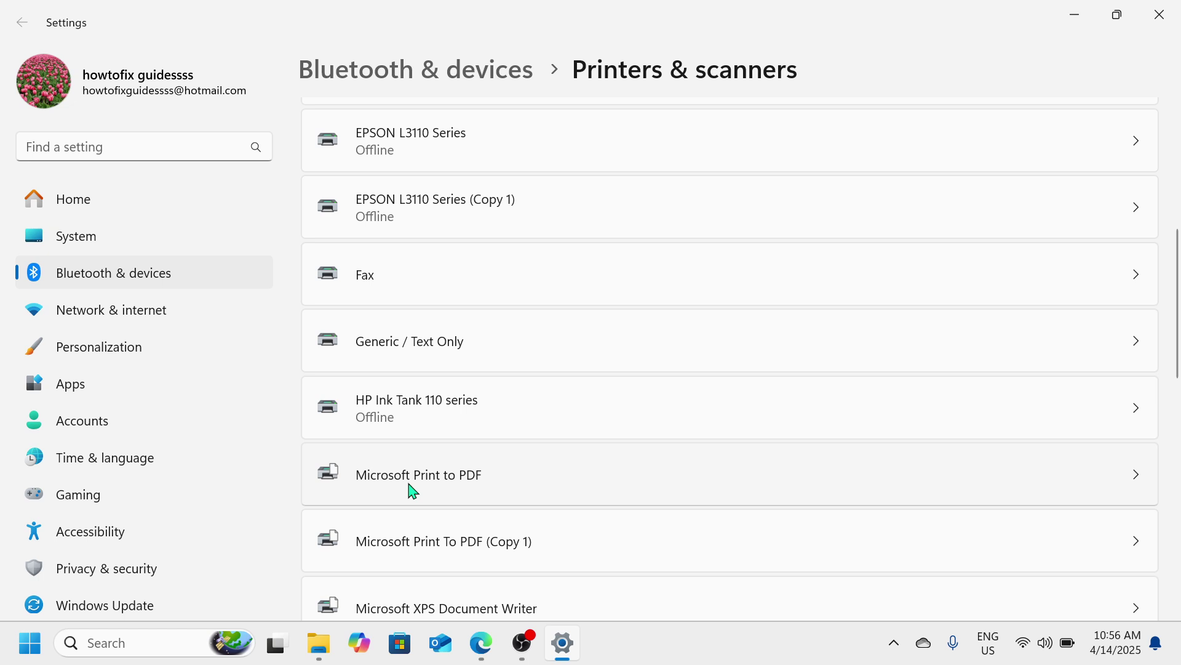
pyautogui.scroll(6, 649, 472)
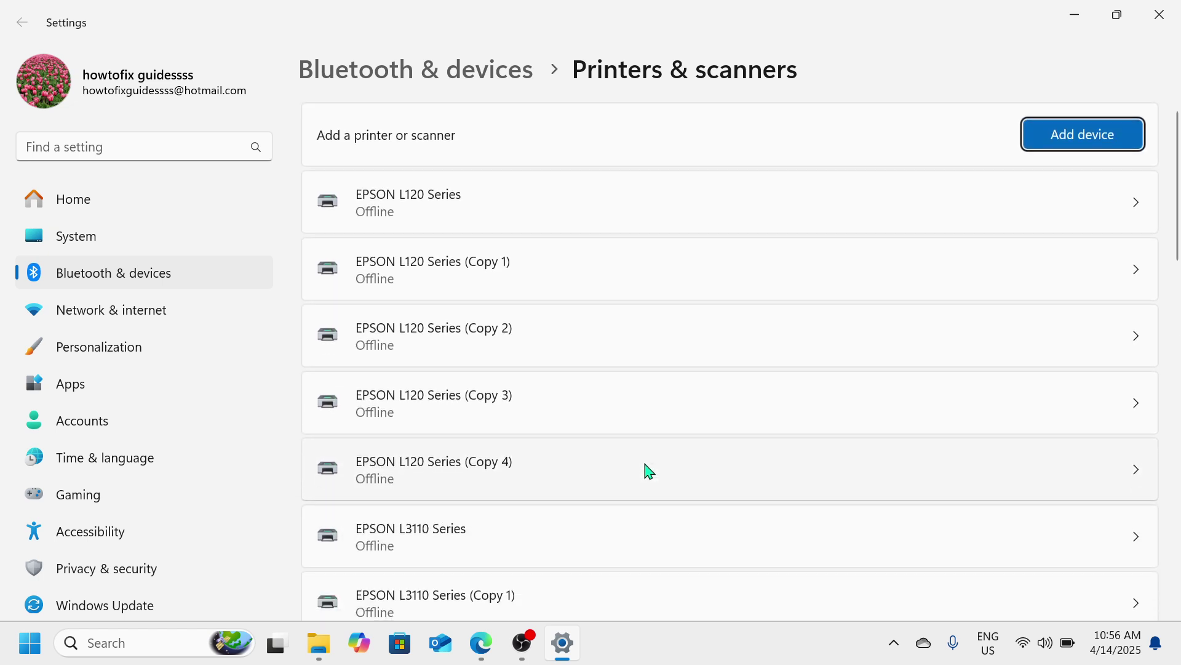
pyautogui.scroll(-8, 649, 471)
pyautogui.scroll(8, 649, 471)
# Start adding a new device manually as a local or network printer with manual settings
pyautogui.click(1083, 135)
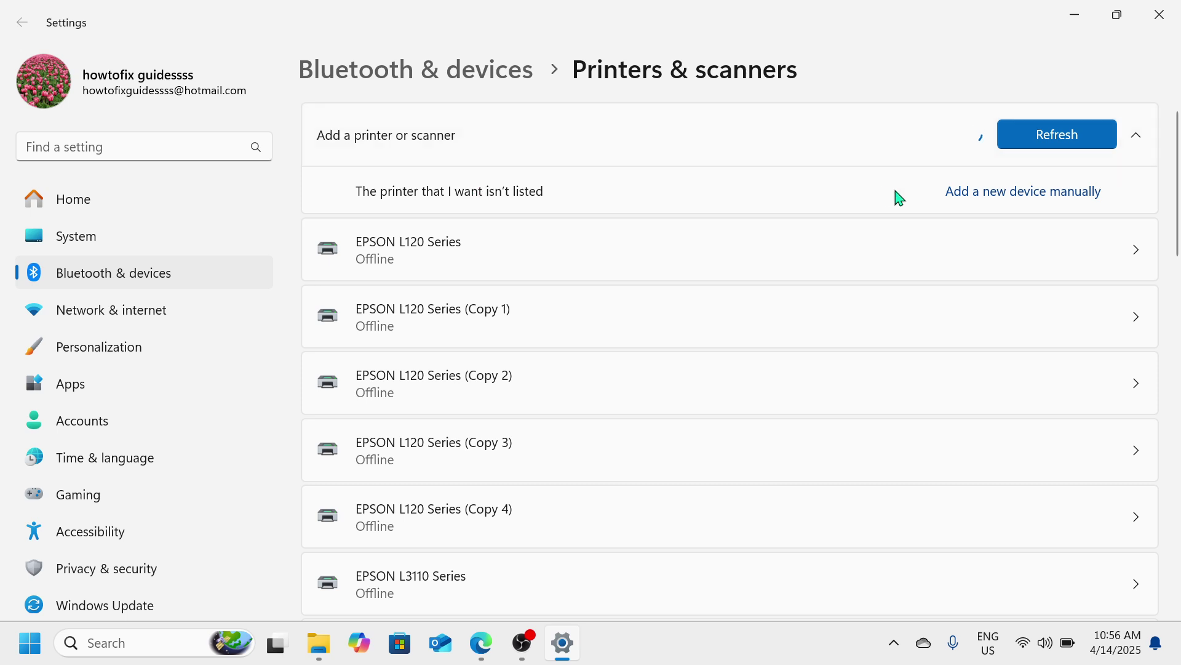
pyautogui.click(1076, 194)
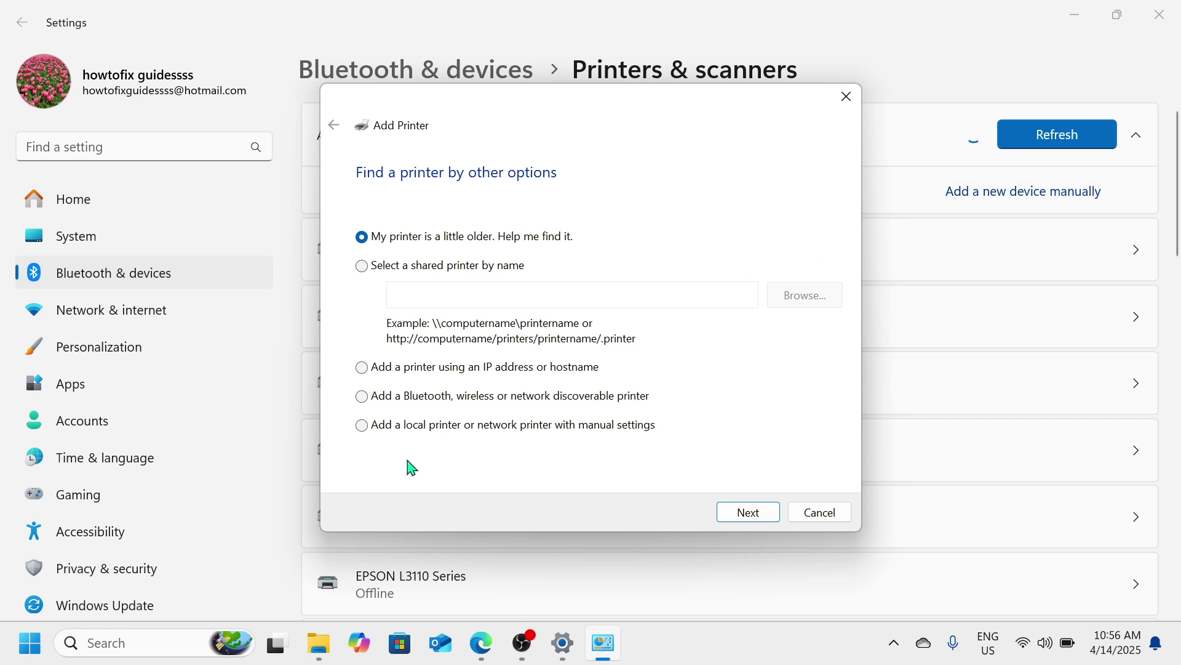
pyautogui.click(376, 431)
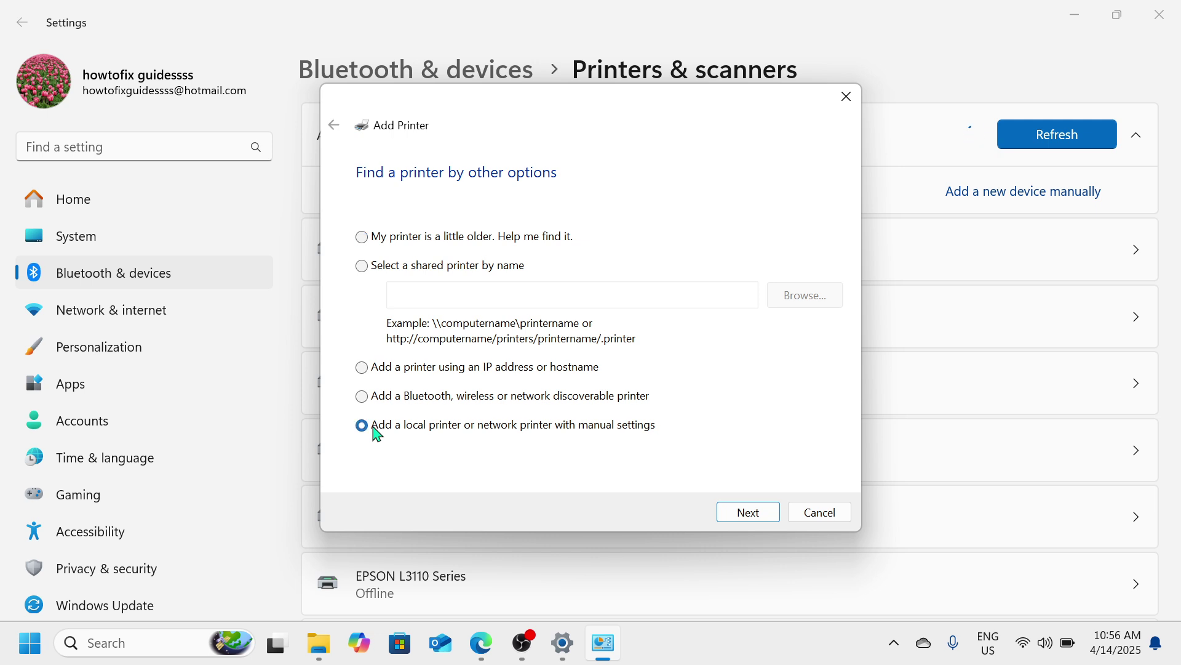
pyautogui.click(749, 513)
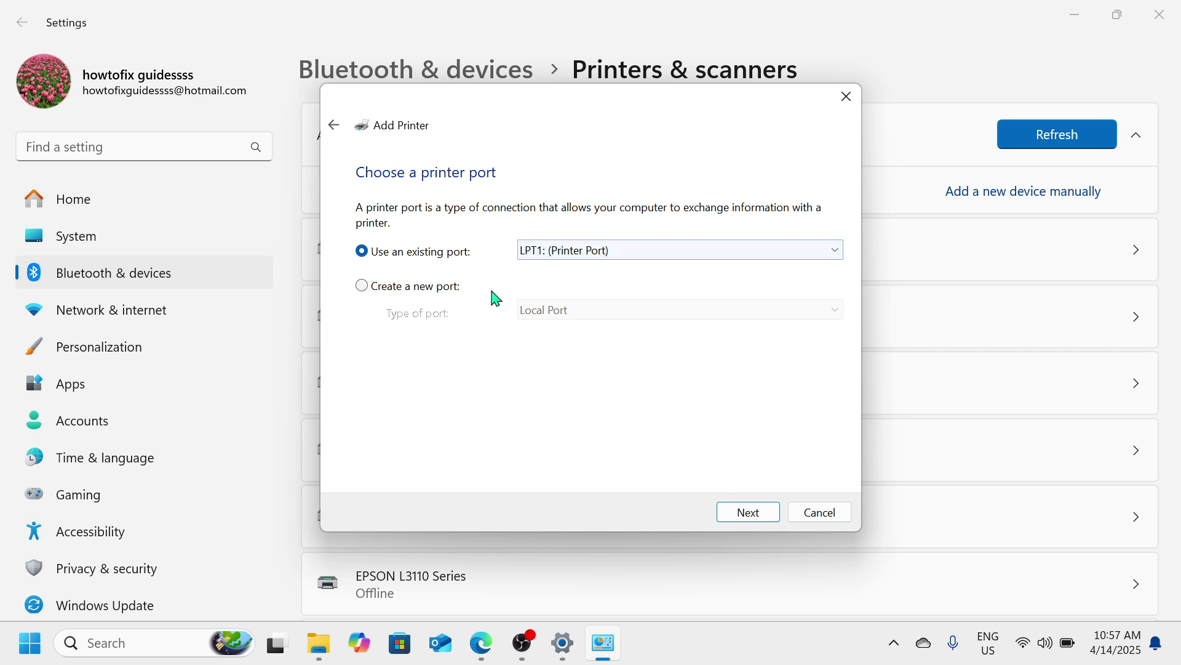
# Choose the existing port FILE: (Print to File) for the new printer and continue to the driver selection
pyautogui.click(836, 250)
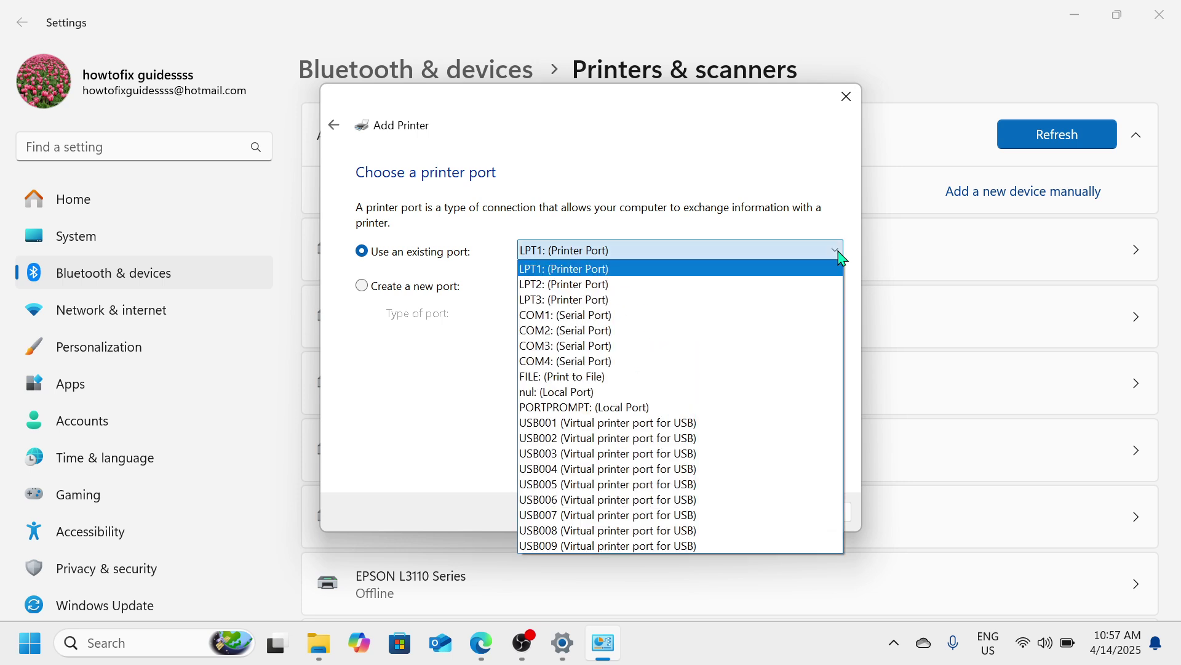
pyautogui.click(608, 377)
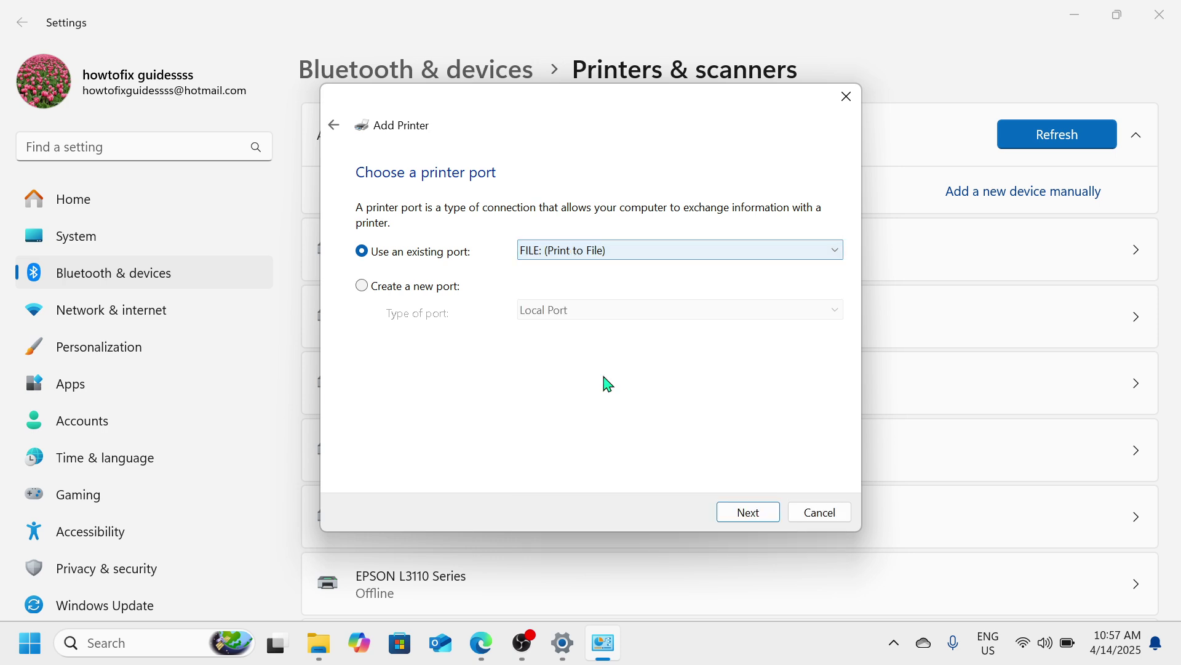
pyautogui.click(750, 513)
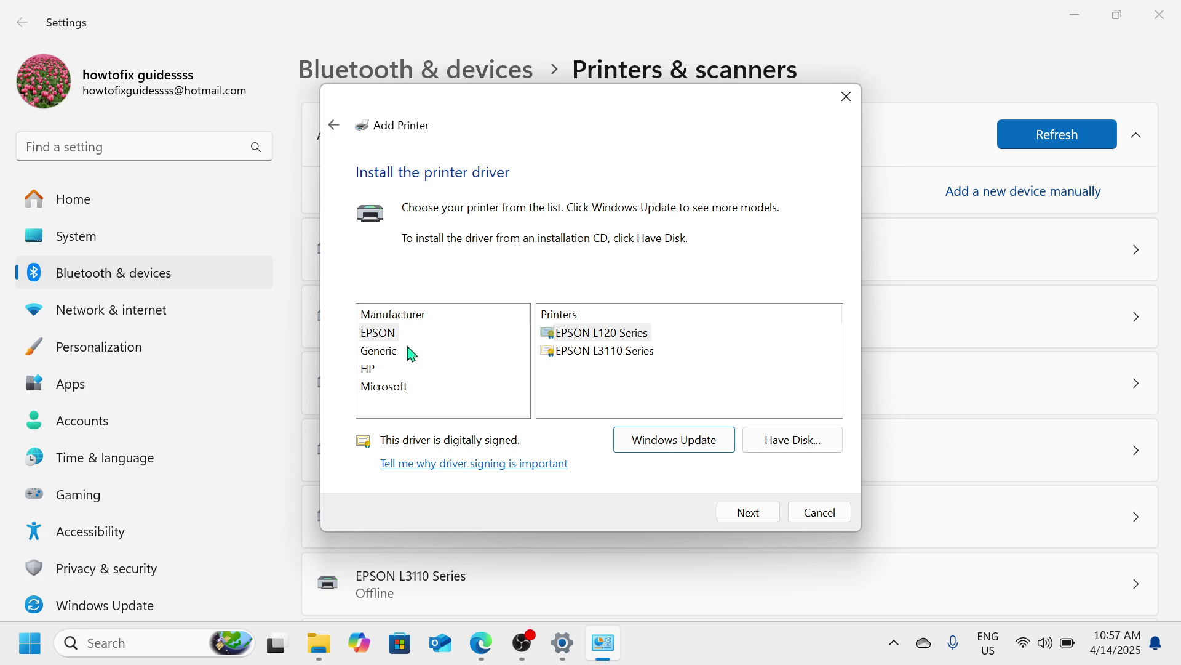
# Look through the Microsoft printer drivers, and close the Add Printer wizard and Settings without installing one
pyautogui.click(385, 387)
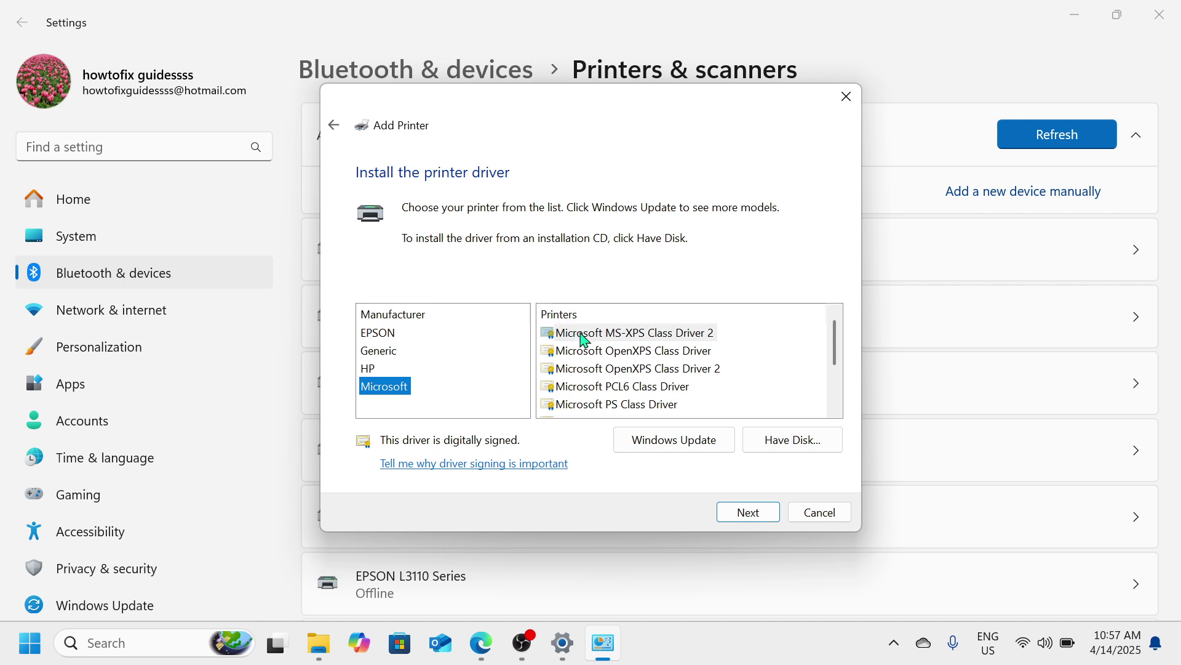
pyautogui.scroll(-2, 585, 340)
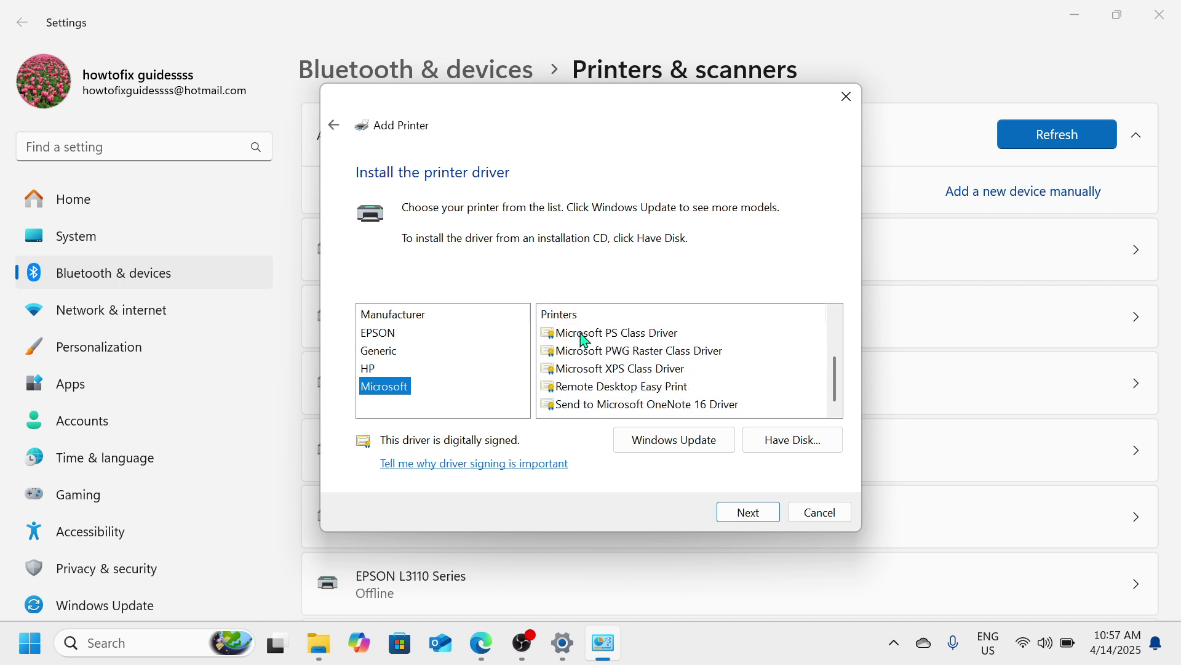
pyautogui.scroll(2, 585, 340)
pyautogui.scroll(-2, 585, 340)
pyautogui.click(855, 106)
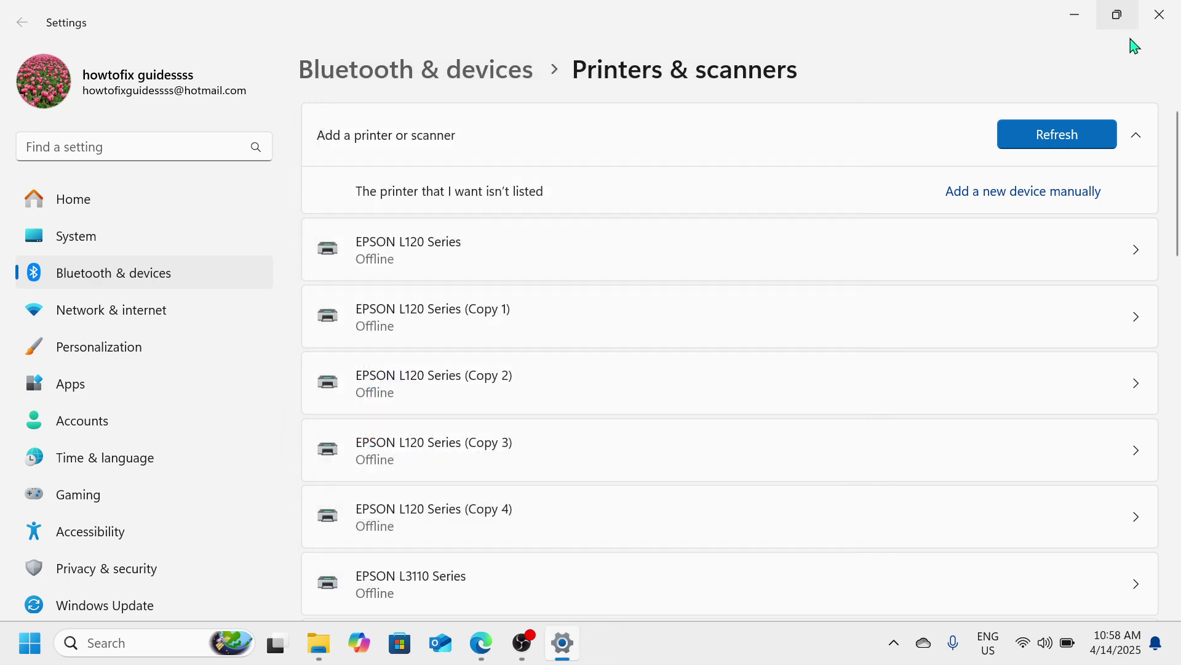
pyautogui.click(1159, 14)
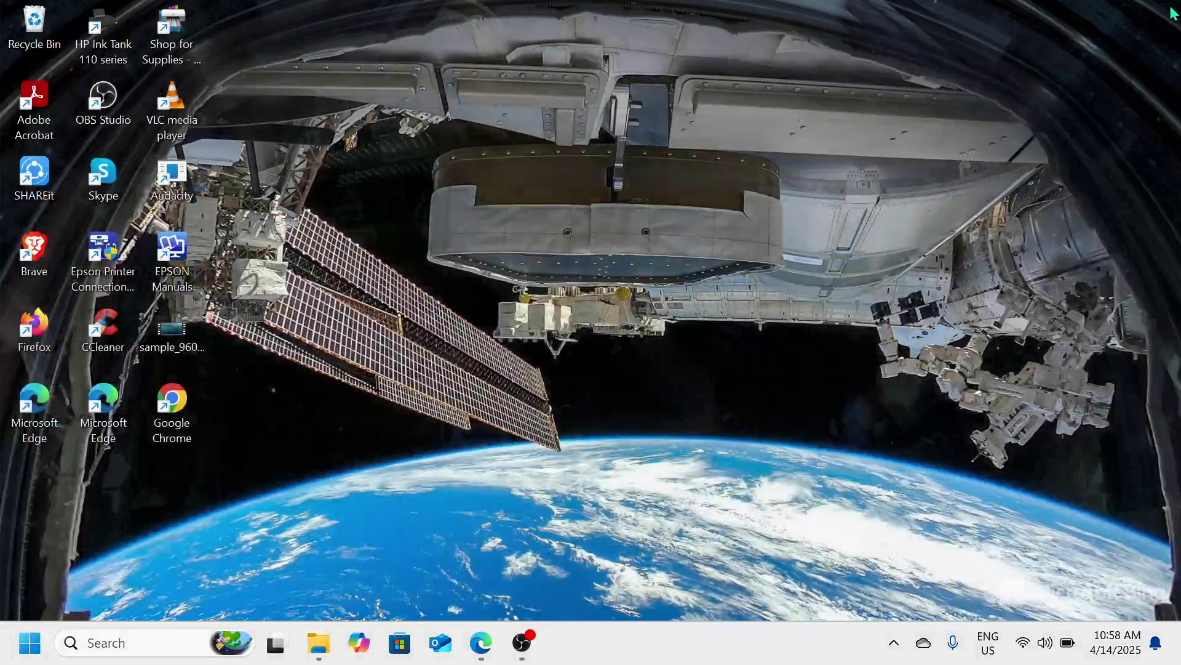
pyautogui.click(527, 646)
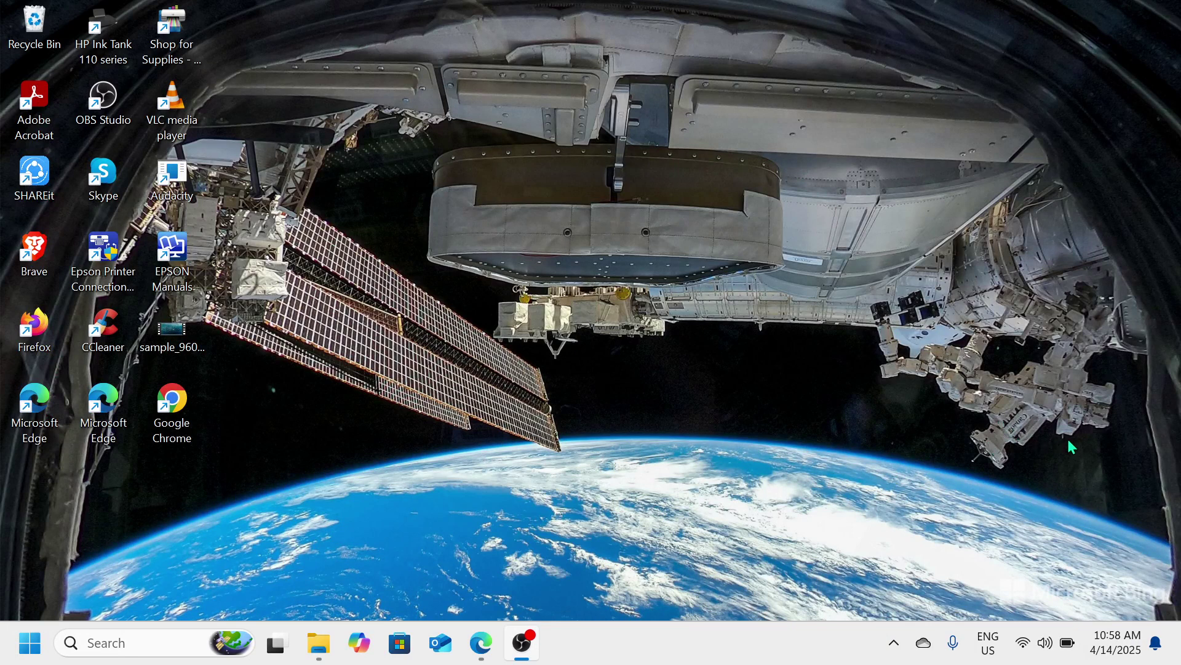